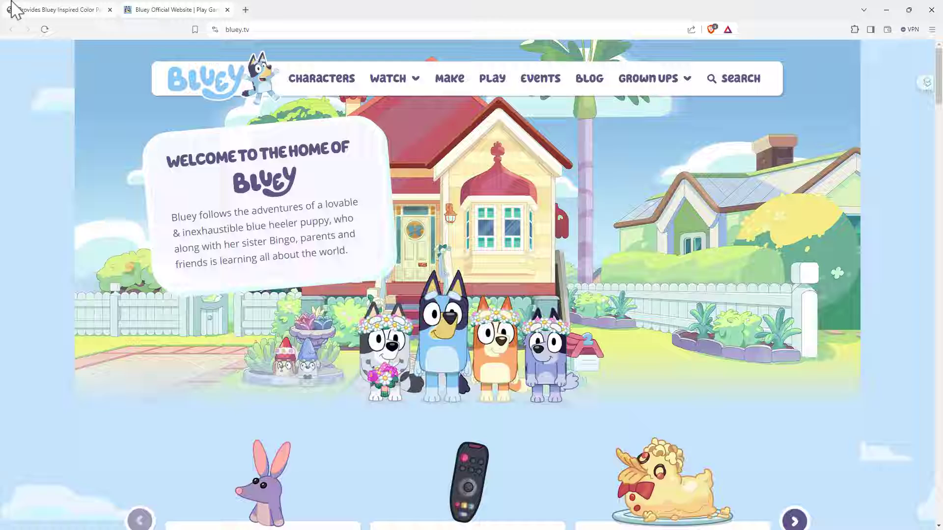
- Return to the blueycolors docs and highlight the install_github and library(blueycolors) code lines
click(59, 10)
mouse_move(339, 170)
drag(353, 213, 258, 216)
click(190, 215)
drag(355, 214, 153, 221)
scroll(412, 250, down, 3)
scroll(427, 251, down, 2)
drag(238, 153, 153, 153)
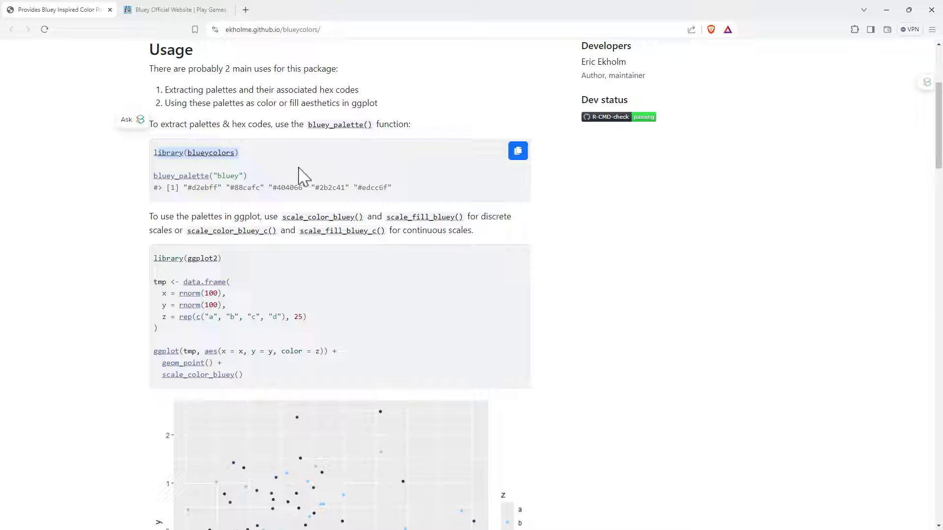
click(379, 162)
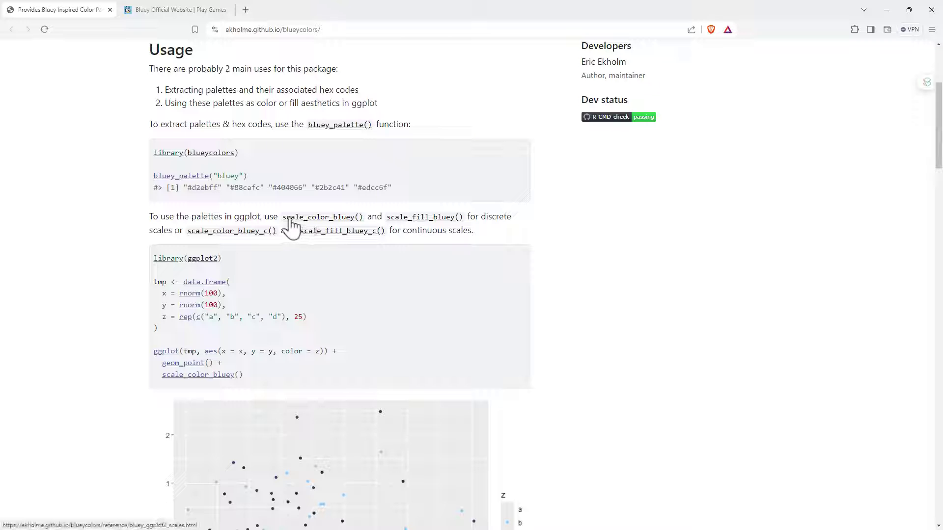